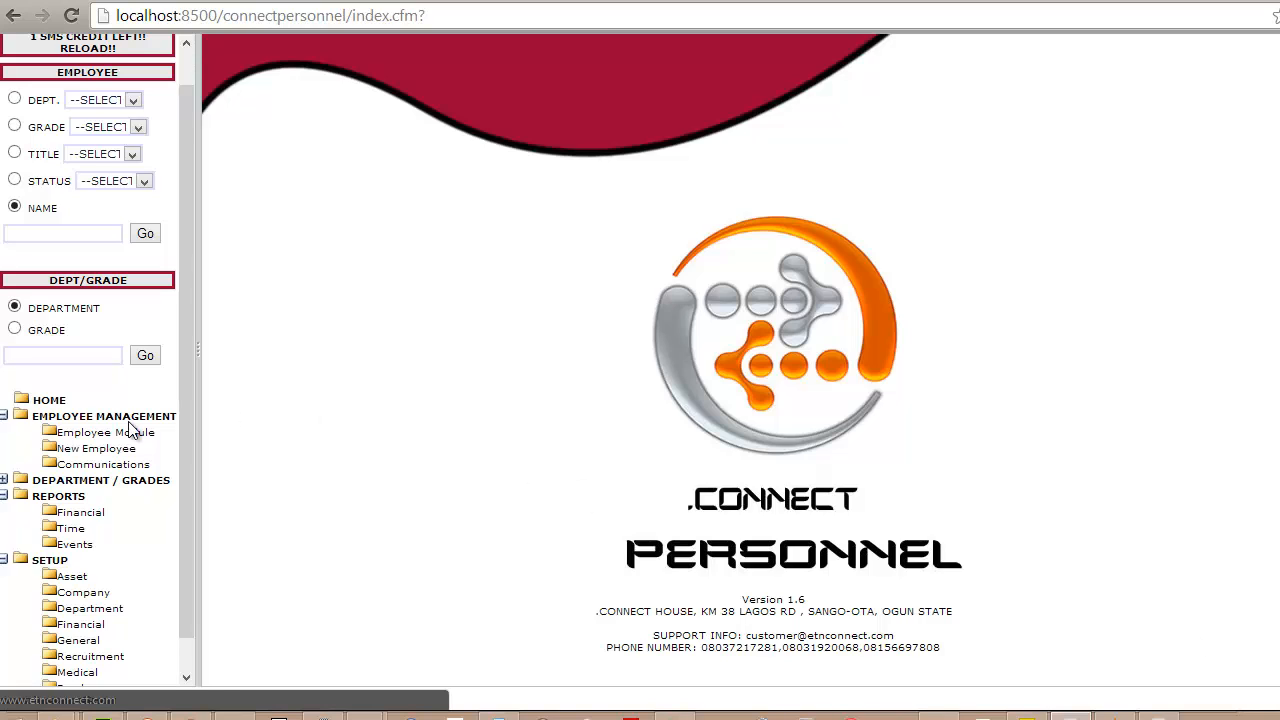
# - Open the salary section of the financial setup and review the list of pension funds
pyautogui.click(88, 608)
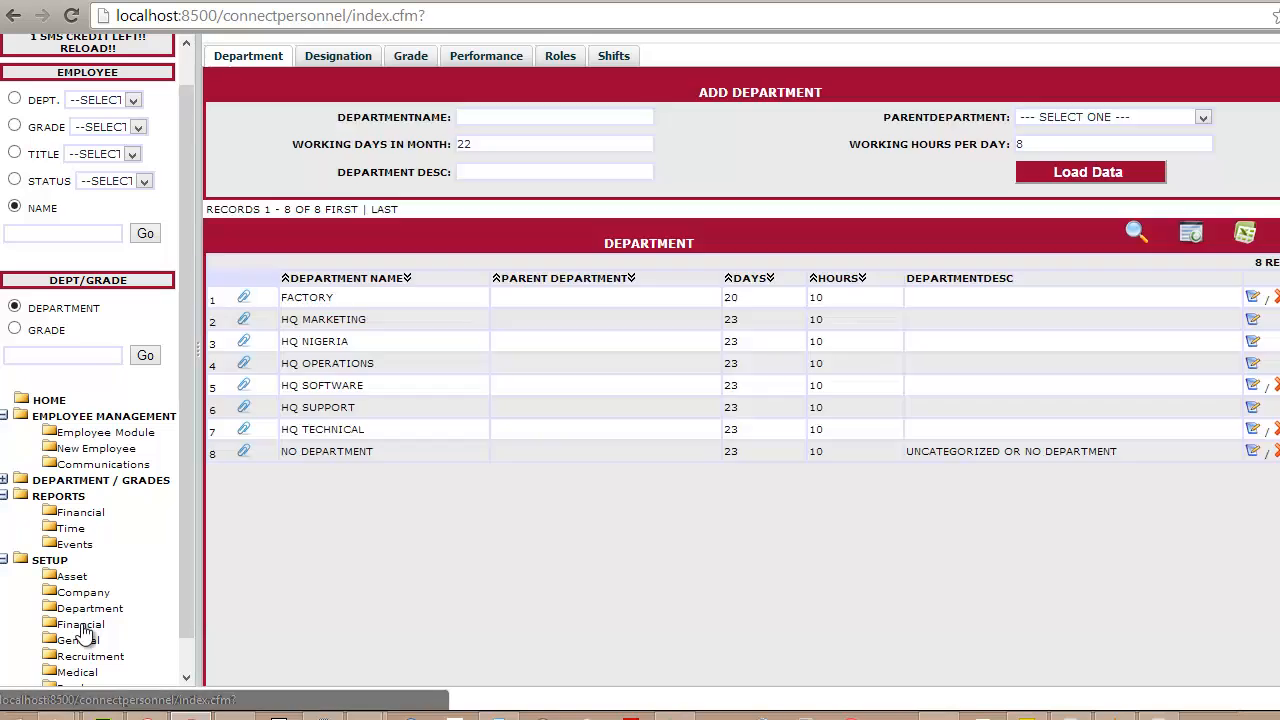
pyautogui.click(84, 626)
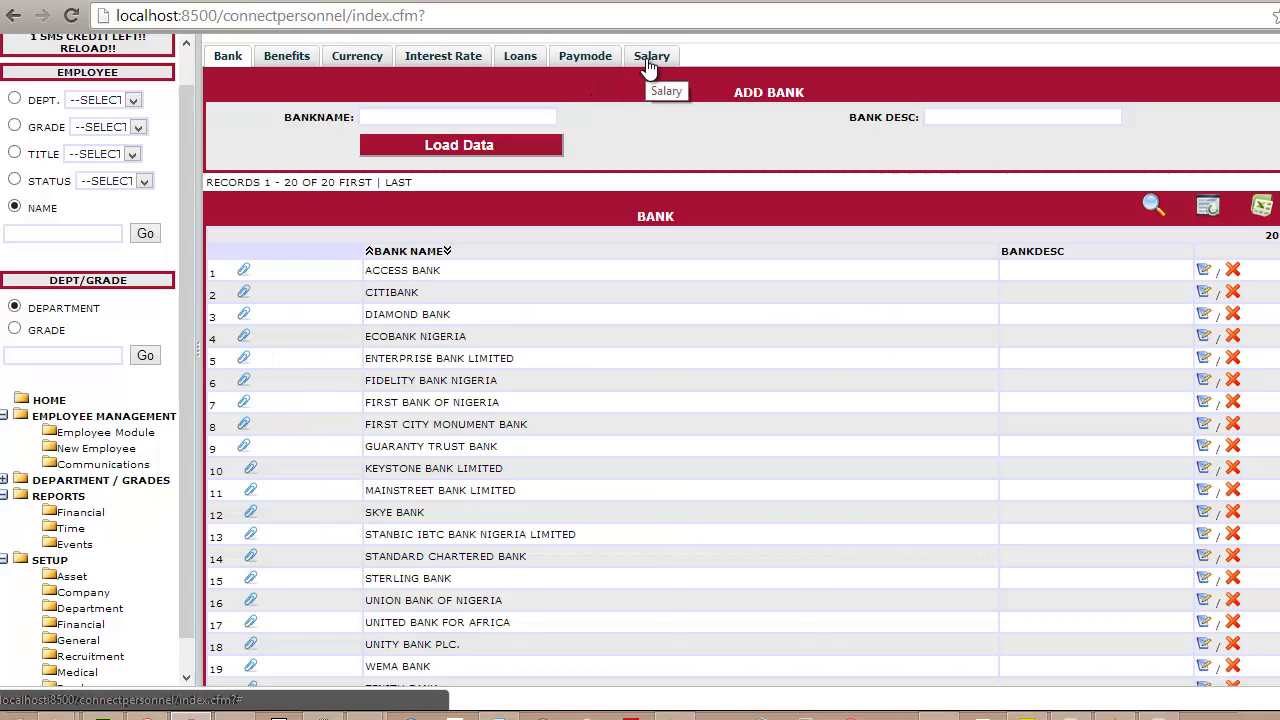
pyautogui.click(648, 58)
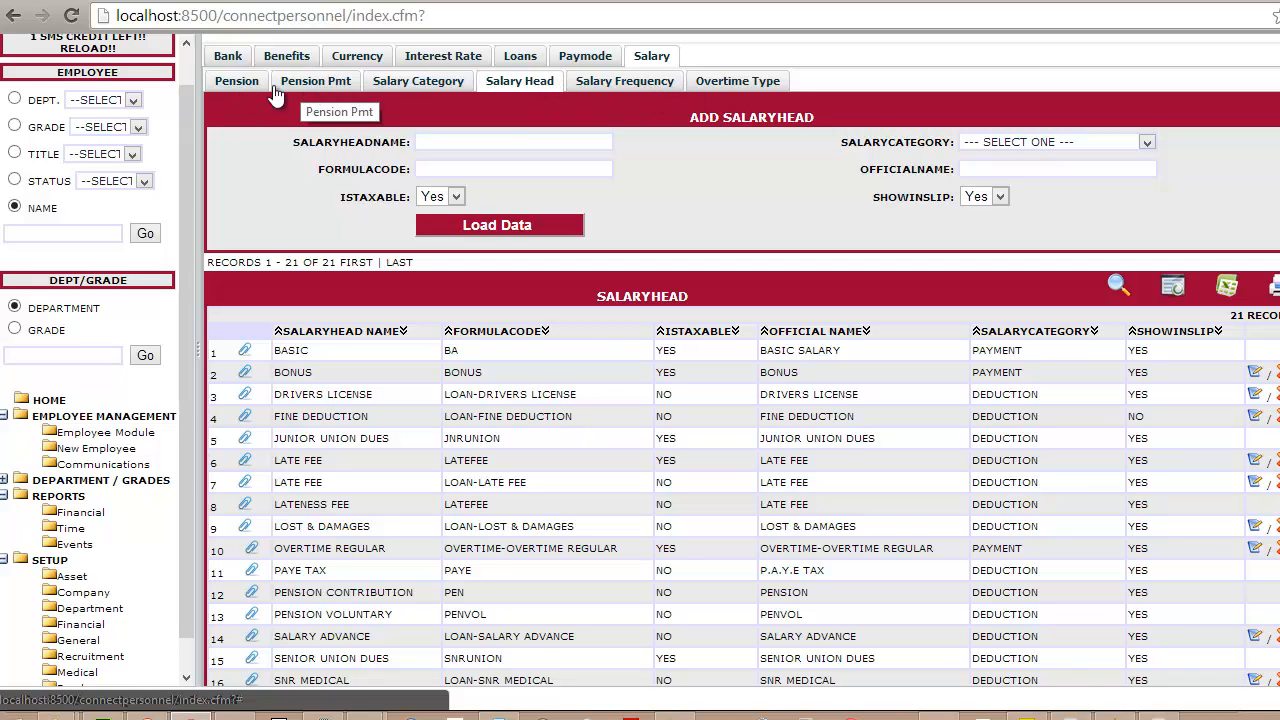
pyautogui.click(240, 86)
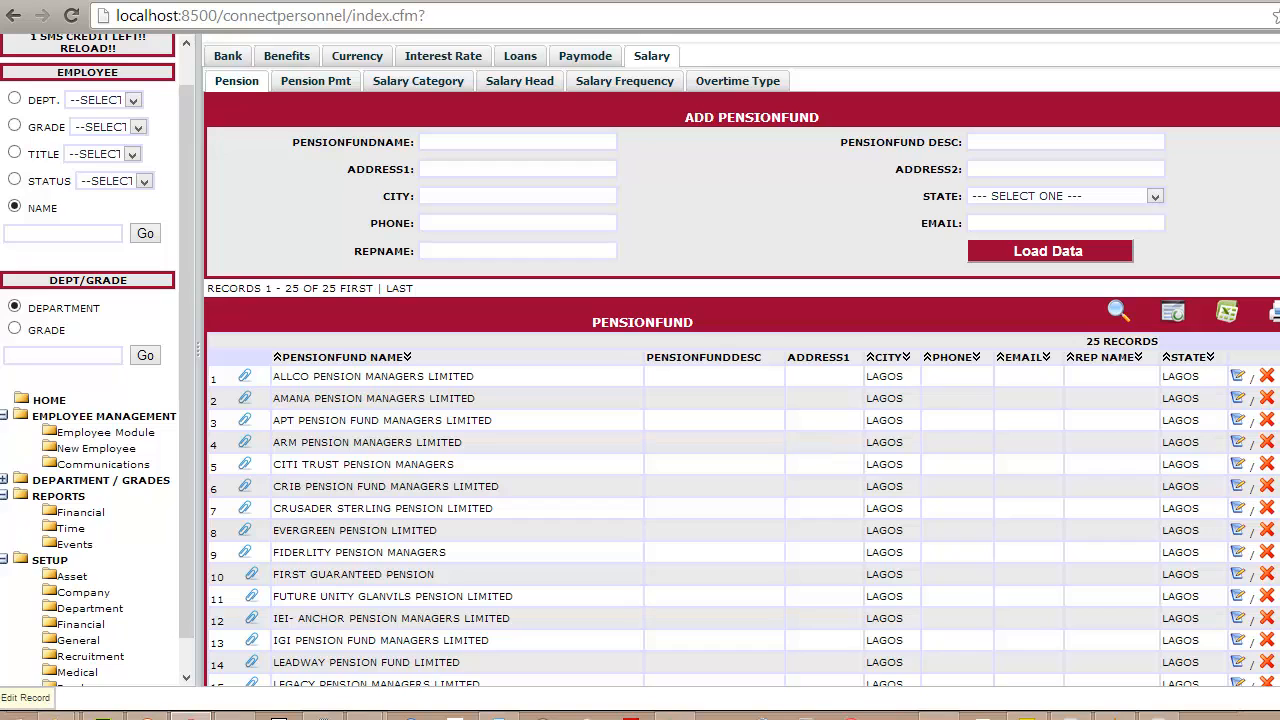
pyautogui.scroll(-3, 844, 456)
pyautogui.scroll(3, 844, 456)
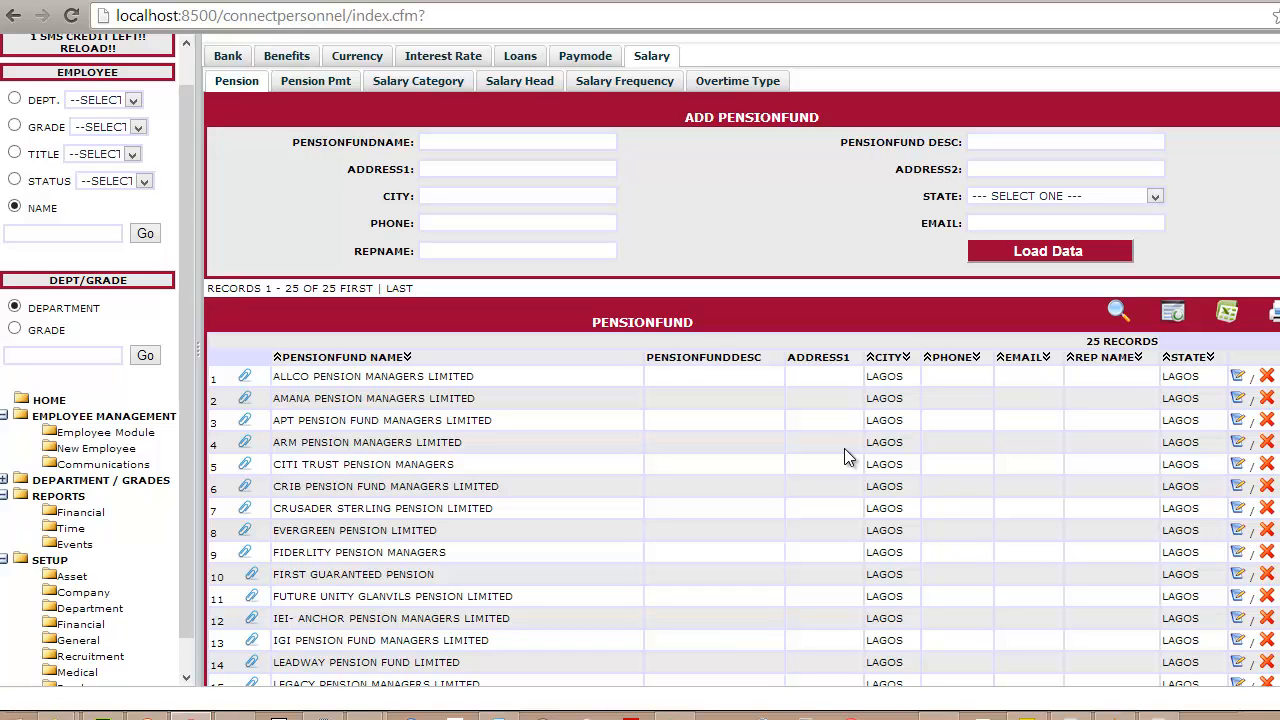
# - Add a pension payment record with a 7.5% employee contribution and a 10% company contribution
pyautogui.click(318, 91)
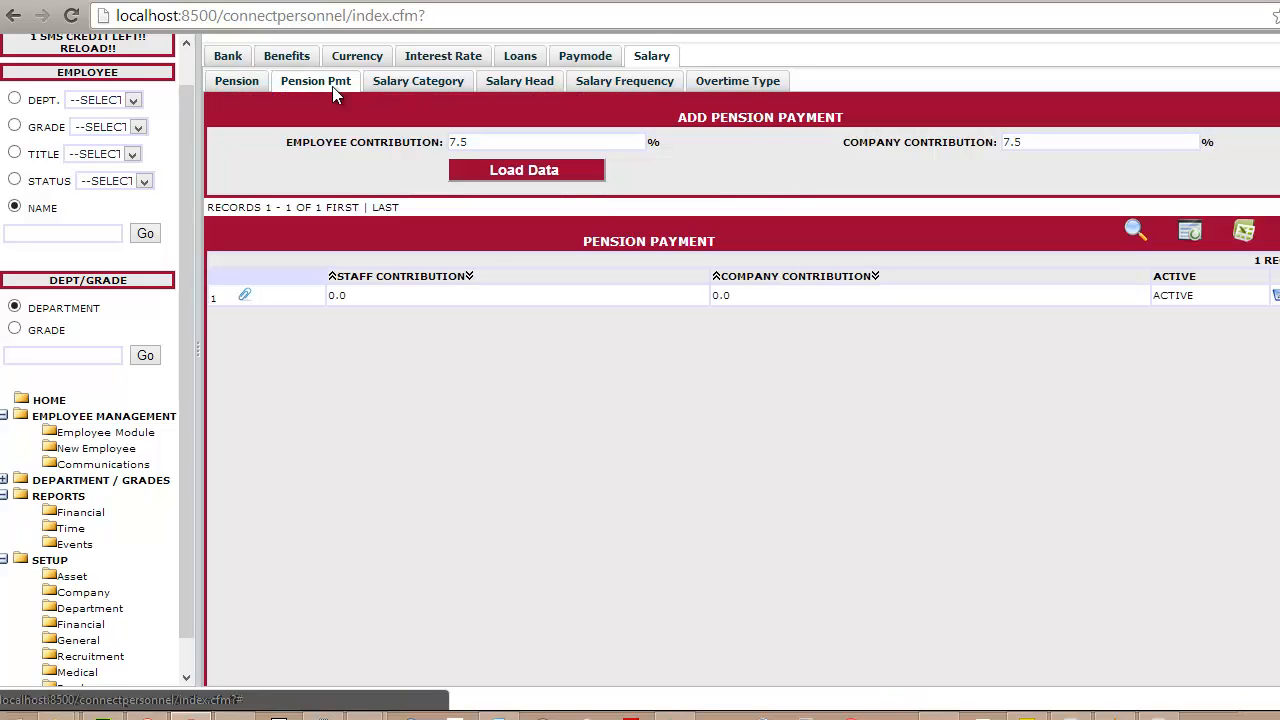
pyautogui.click(481, 142)
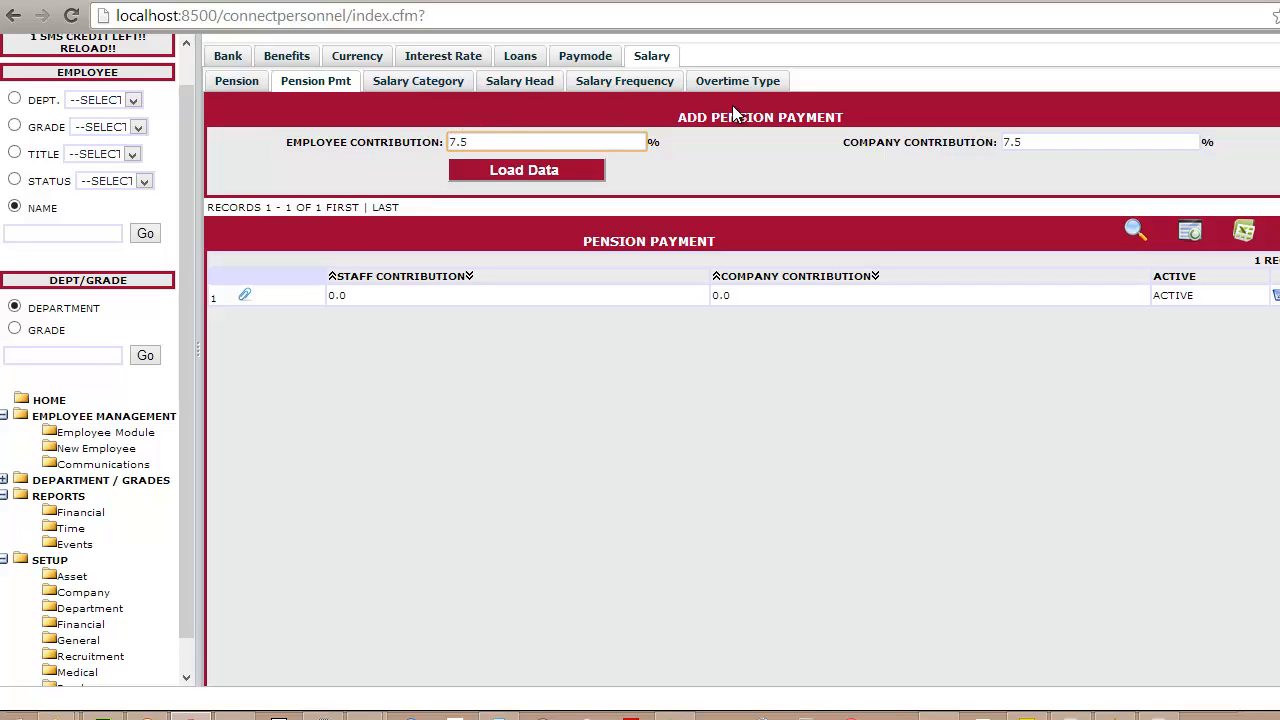
pyautogui.moveTo(1023, 141); pyautogui.dragTo(979, 142)
pyautogui.write('10')
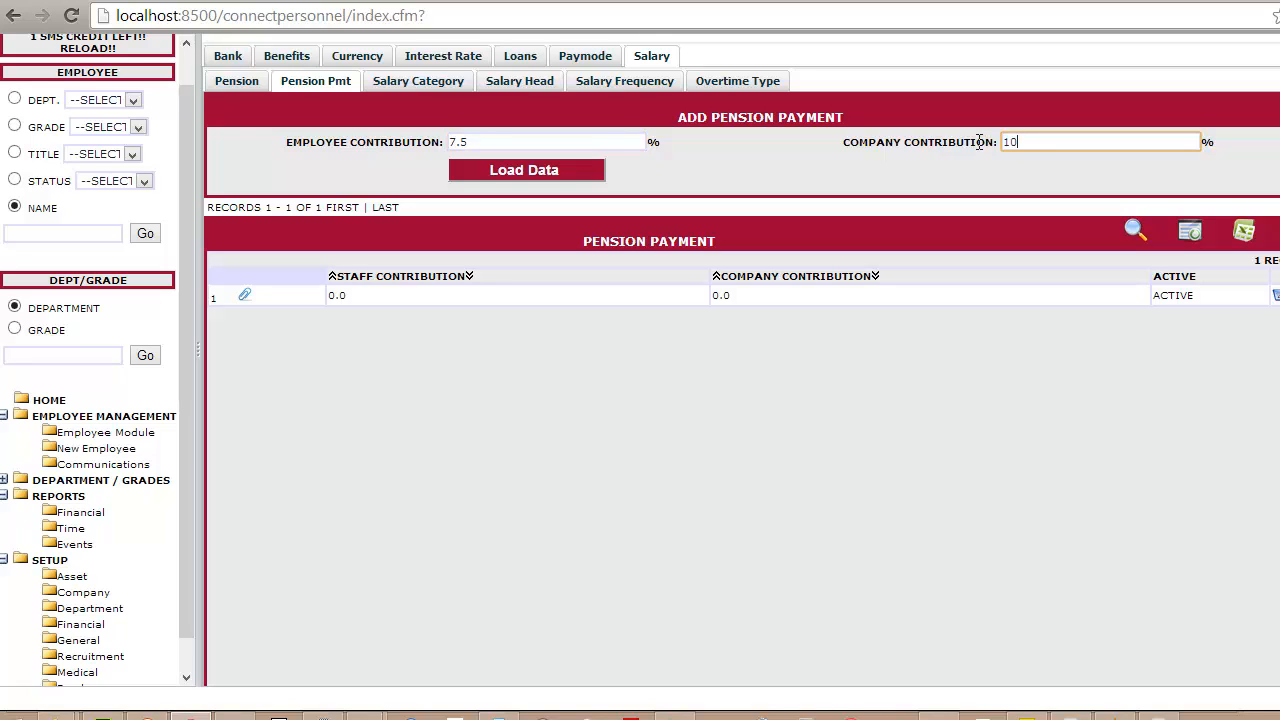
pyautogui.click(524, 171)
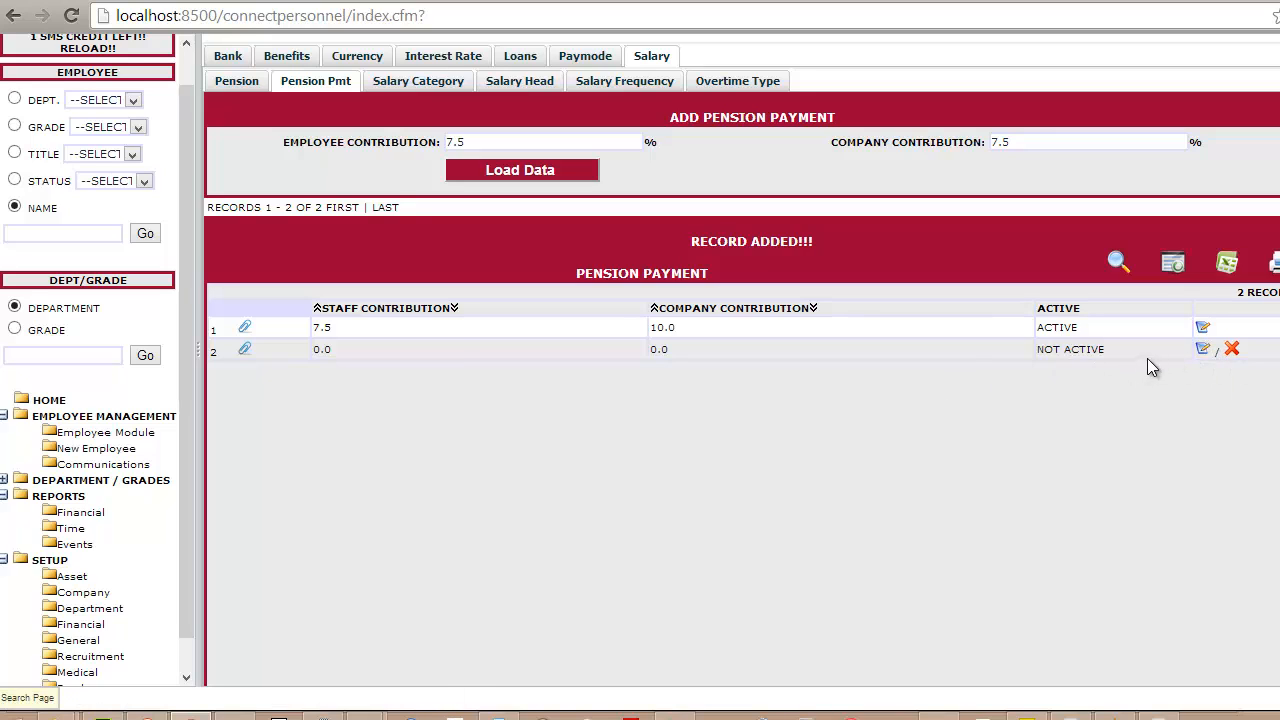
# - Set the pension payment record with 0.0 contributions to active and update it
pyautogui.click(1203, 352)
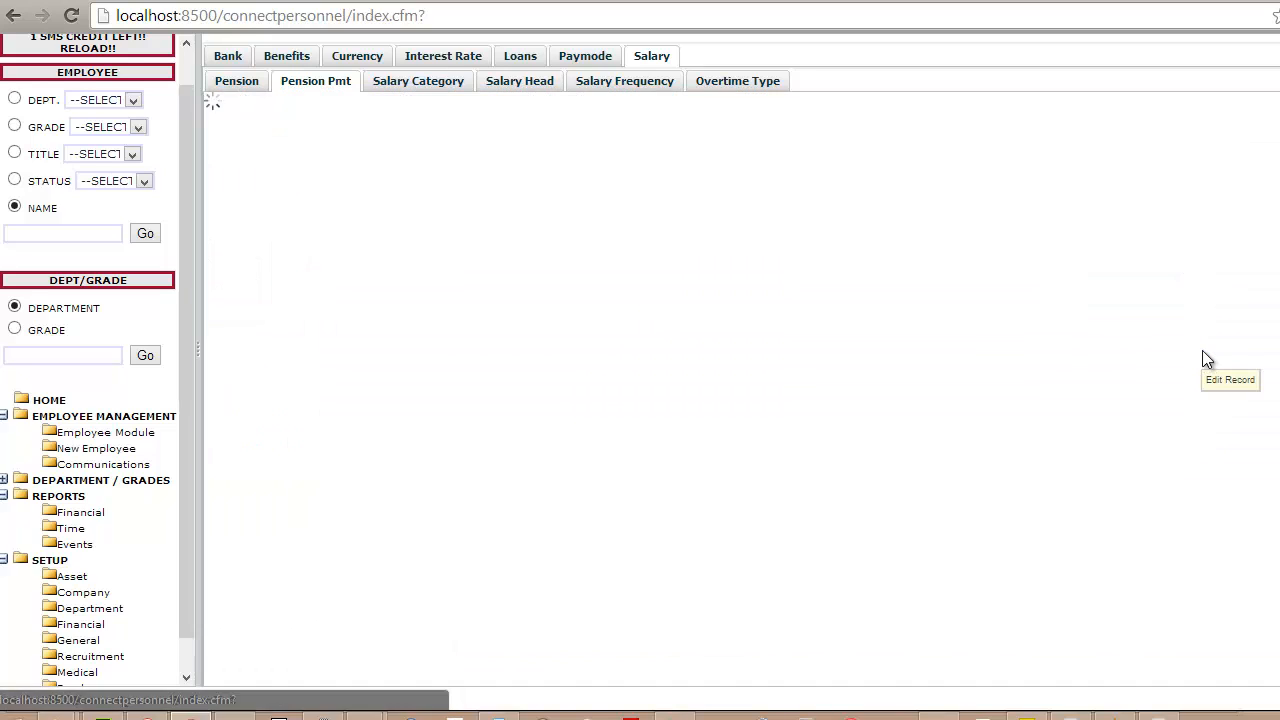
pyautogui.click(874, 192)
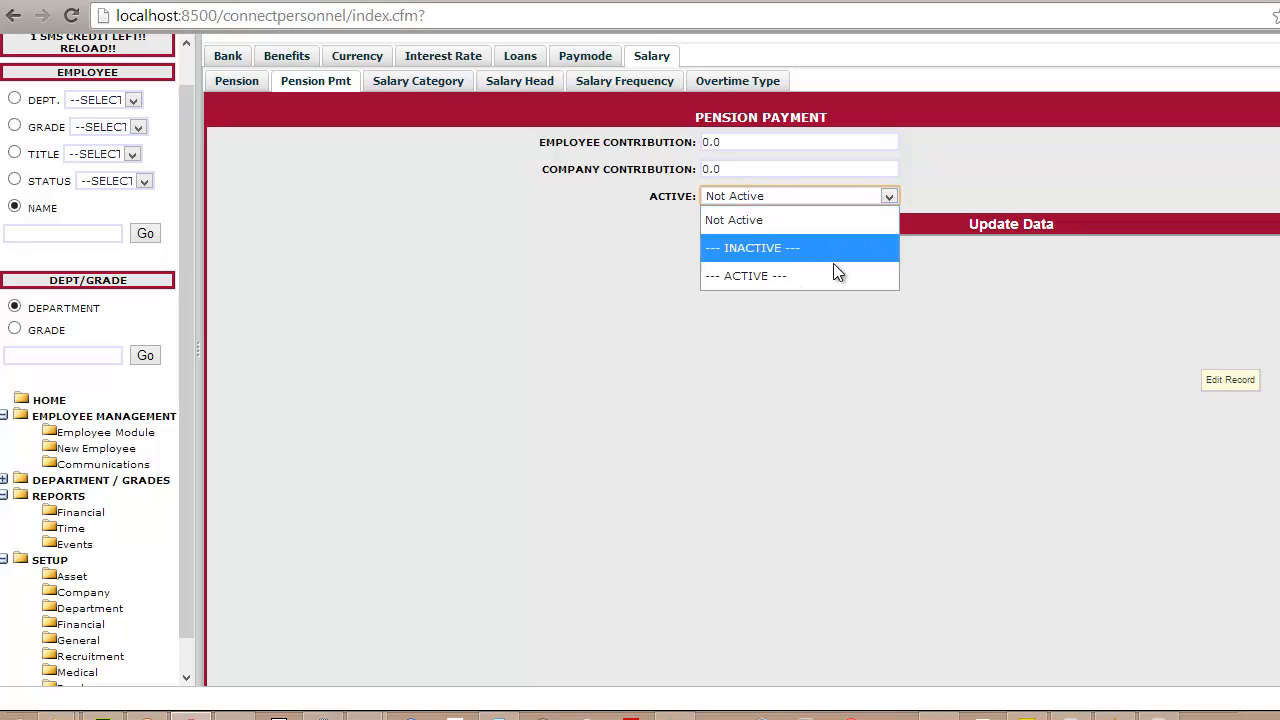
pyautogui.click(834, 269)
pyautogui.click(859, 226)
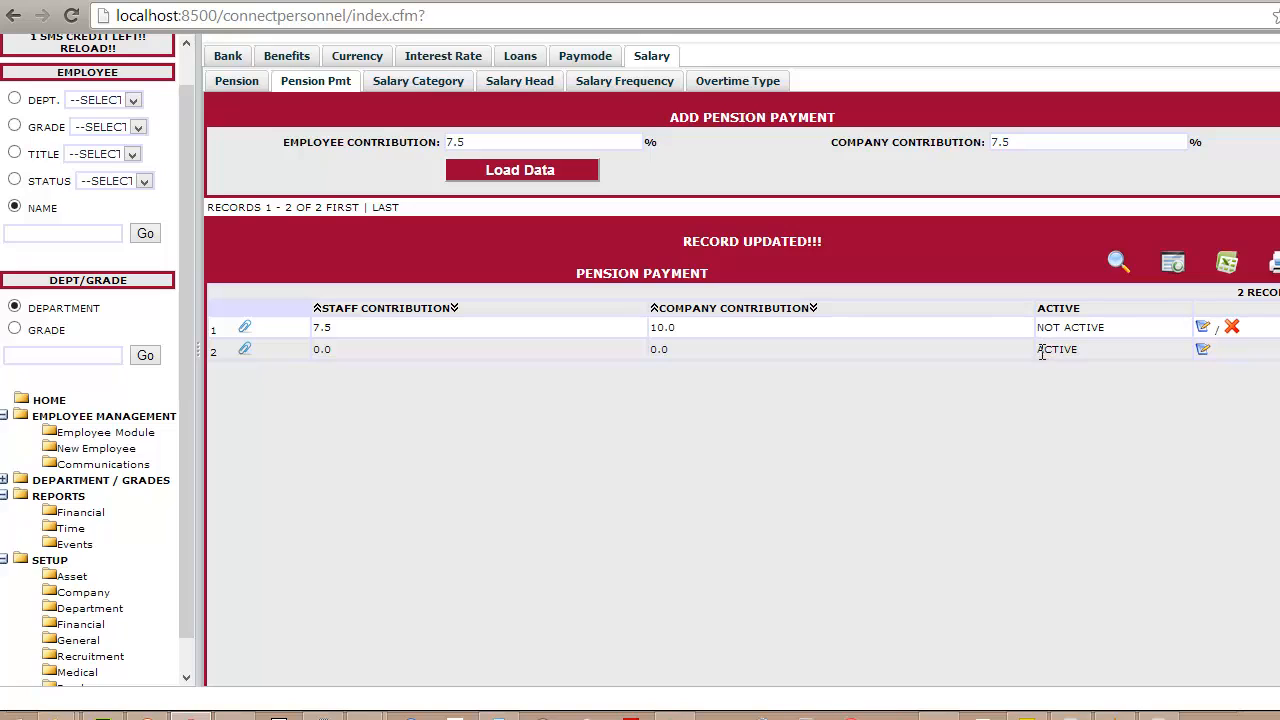
# - Set the pension payment record with 7.5 staff and 10.0 company contributions to active and update it
pyautogui.click(1201, 328)
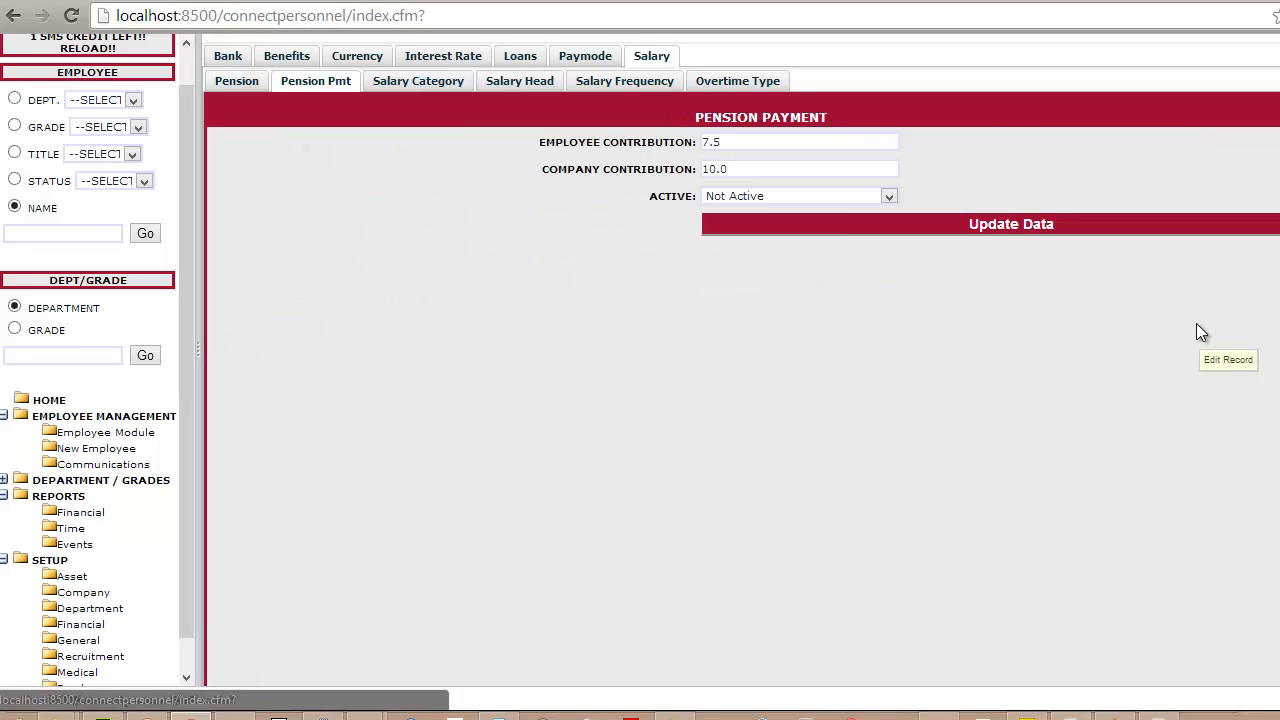
pyautogui.click(822, 200)
pyautogui.click(786, 275)
pyautogui.click(741, 223)
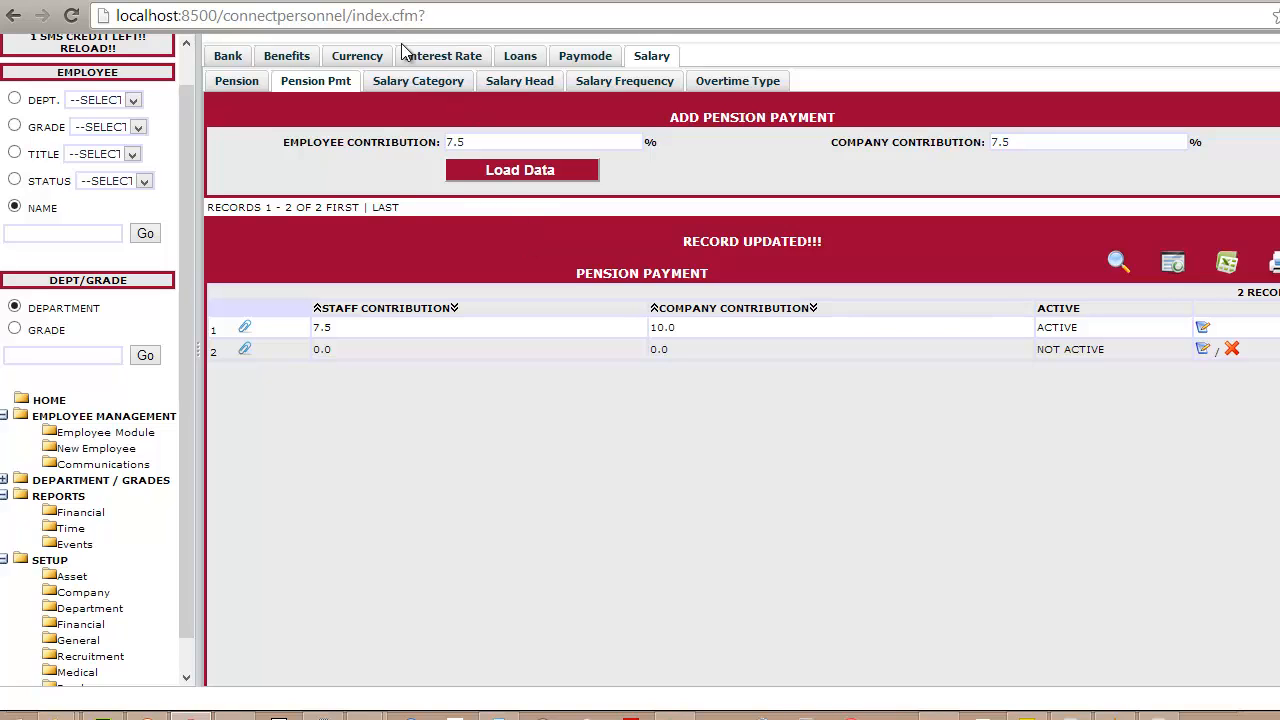
# - Check the salary categories and start a new salary head named FACTORY PAY in the Payment category
pyautogui.click(418, 85)
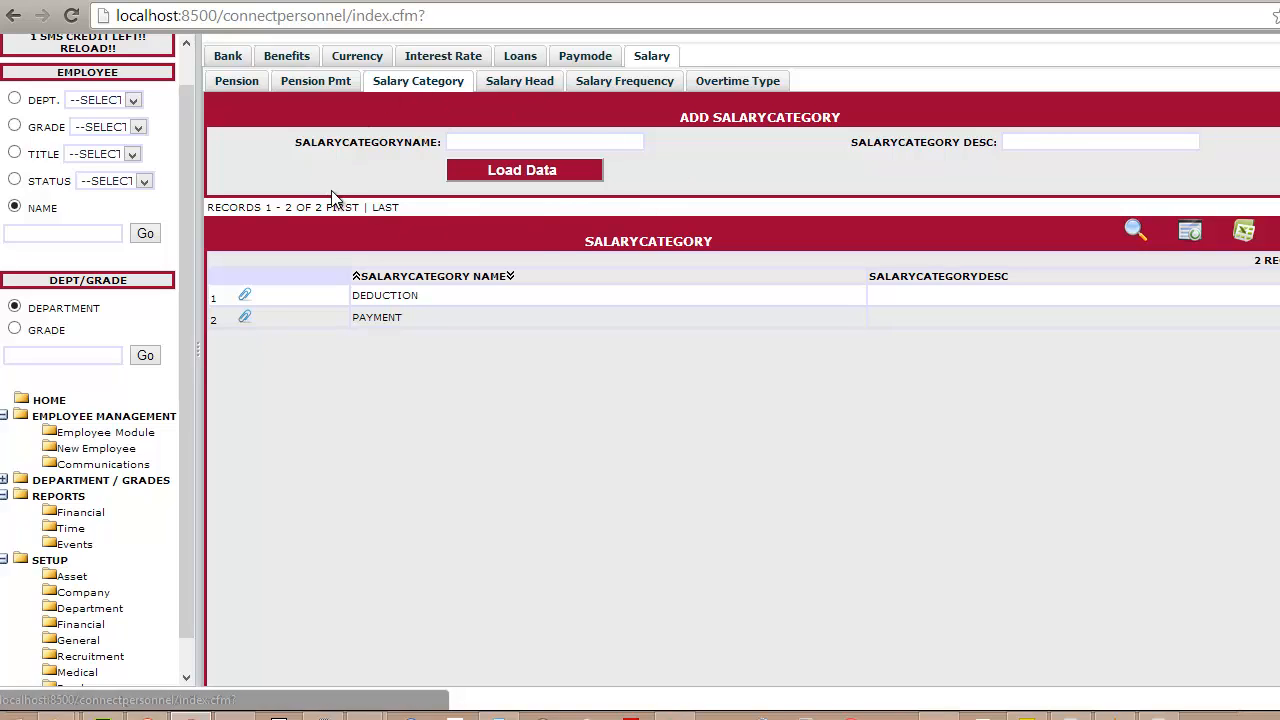
pyautogui.click(545, 84)
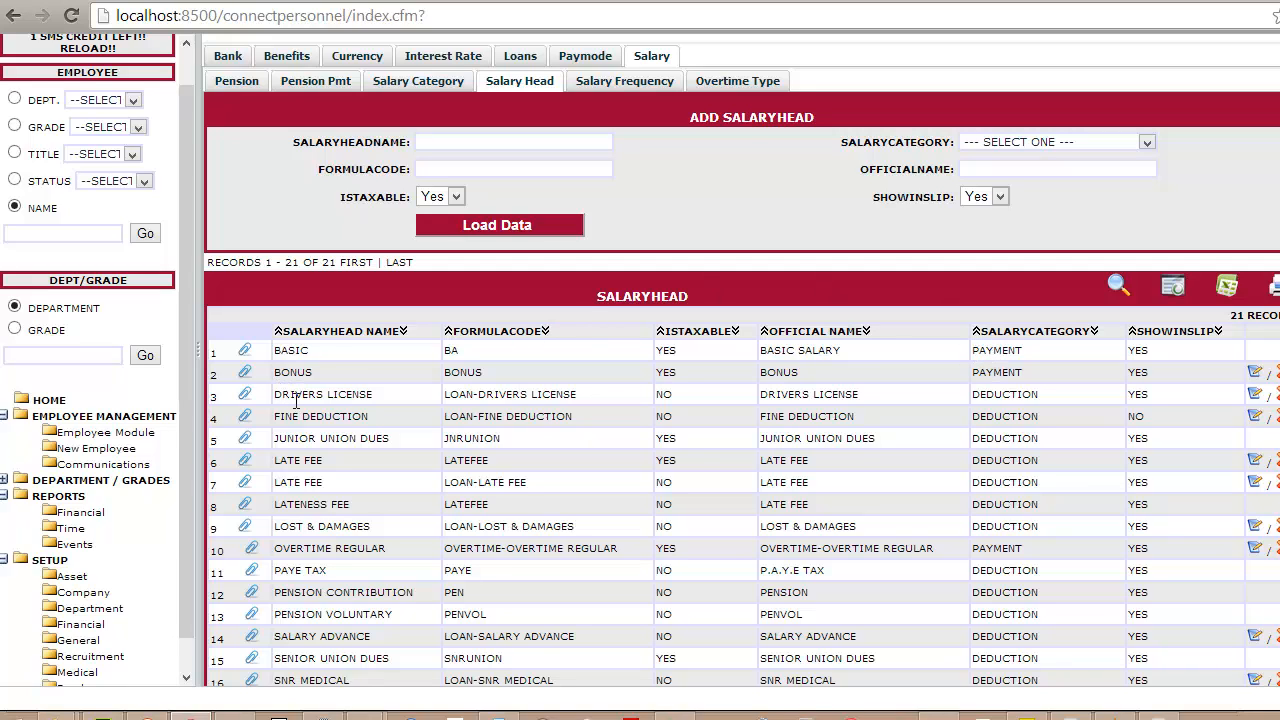
pyautogui.click(433, 143)
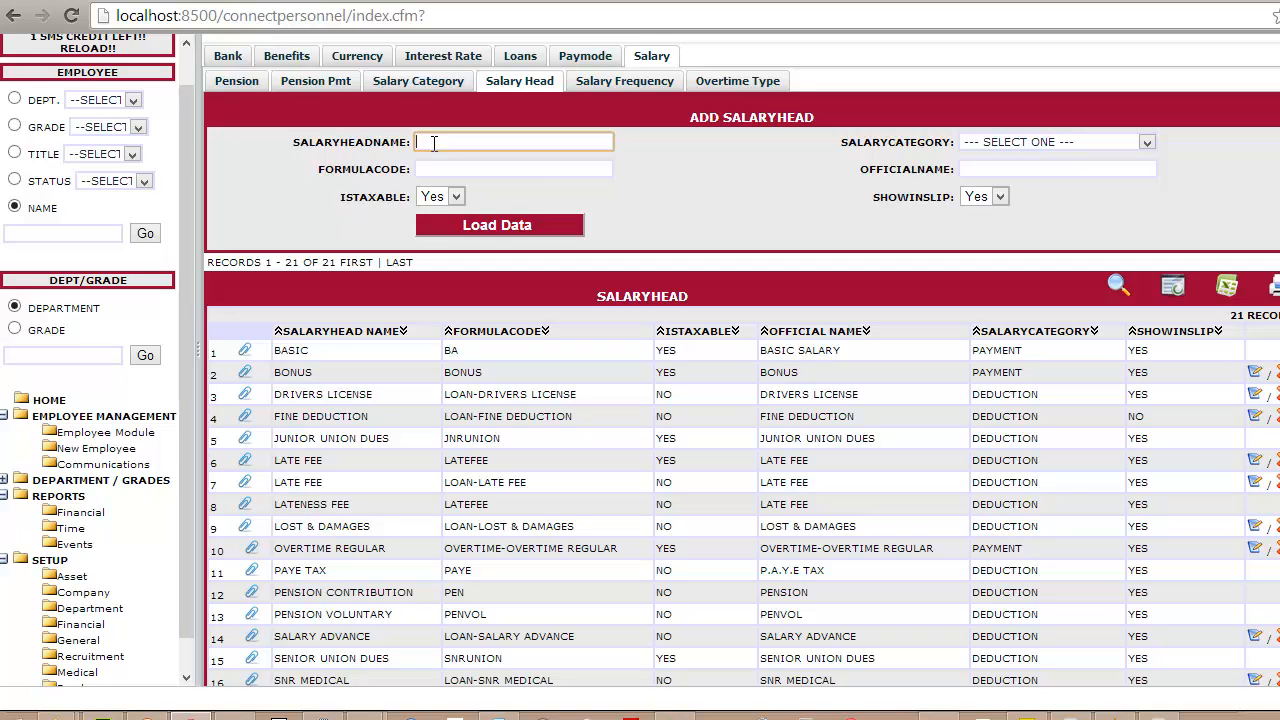
pyautogui.write('FACTORY PAY')
pyautogui.press('Tab')
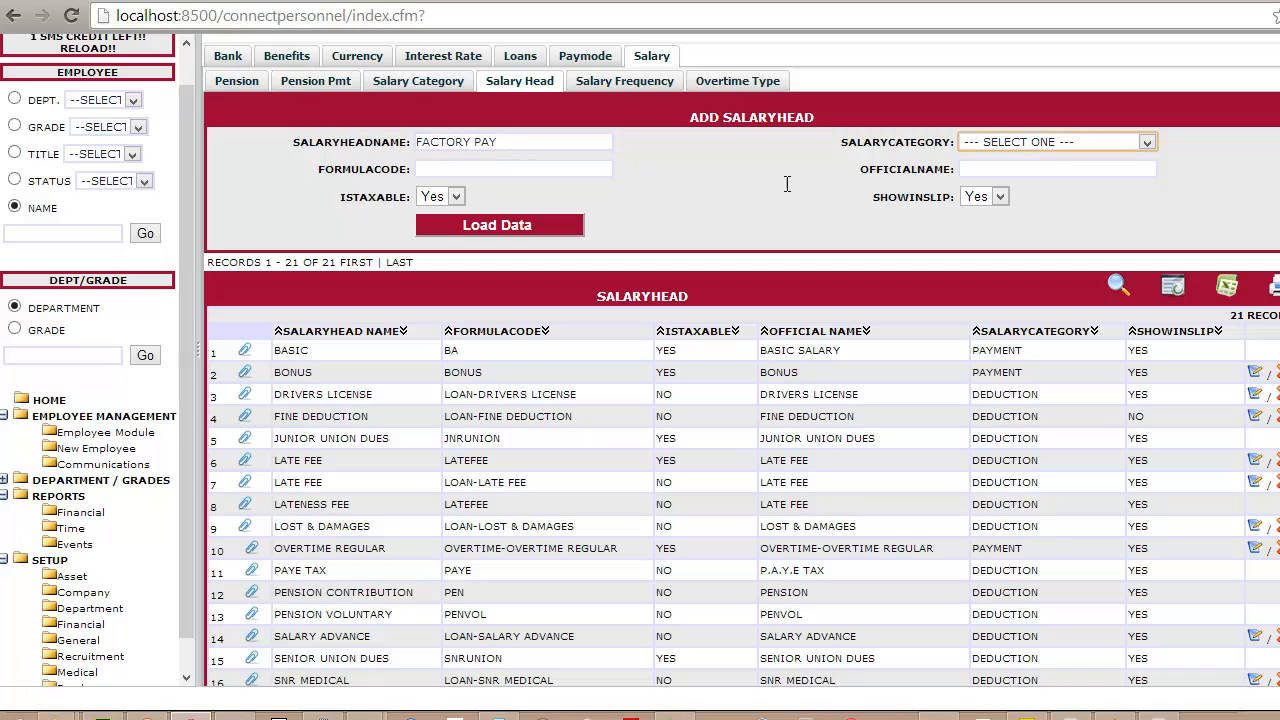
pyautogui.click(1117, 141)
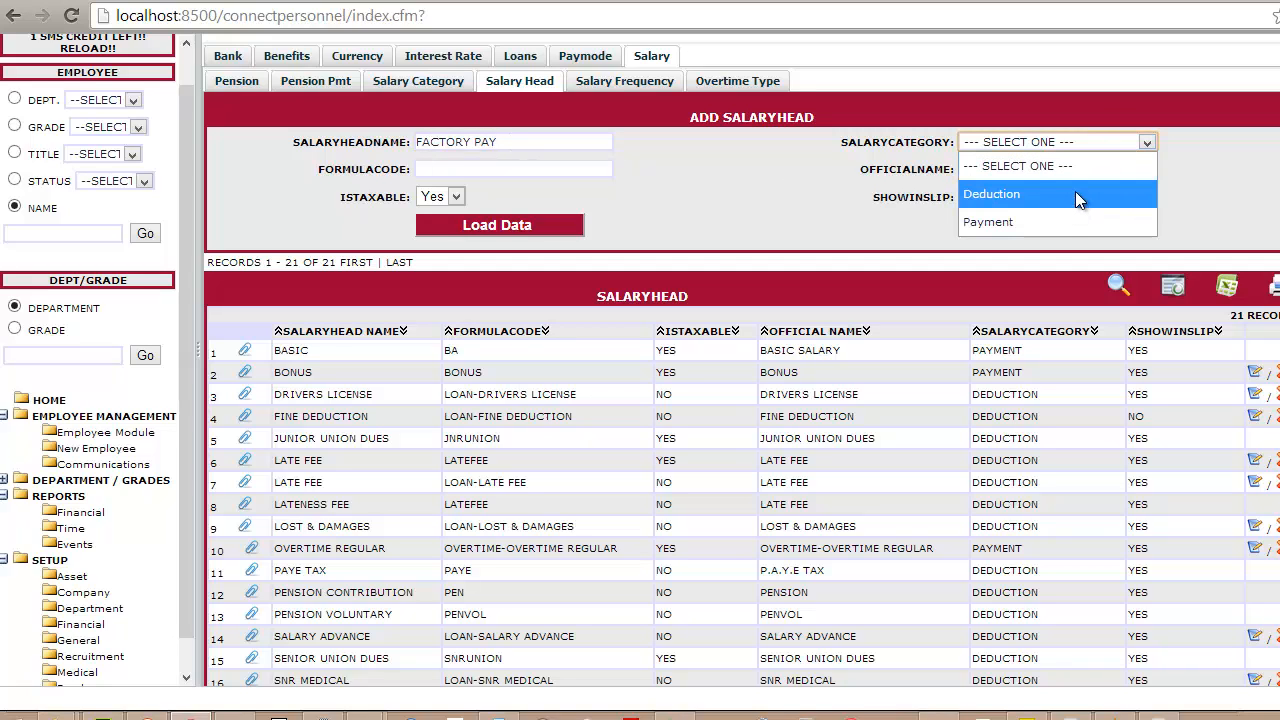
pyautogui.click(1066, 224)
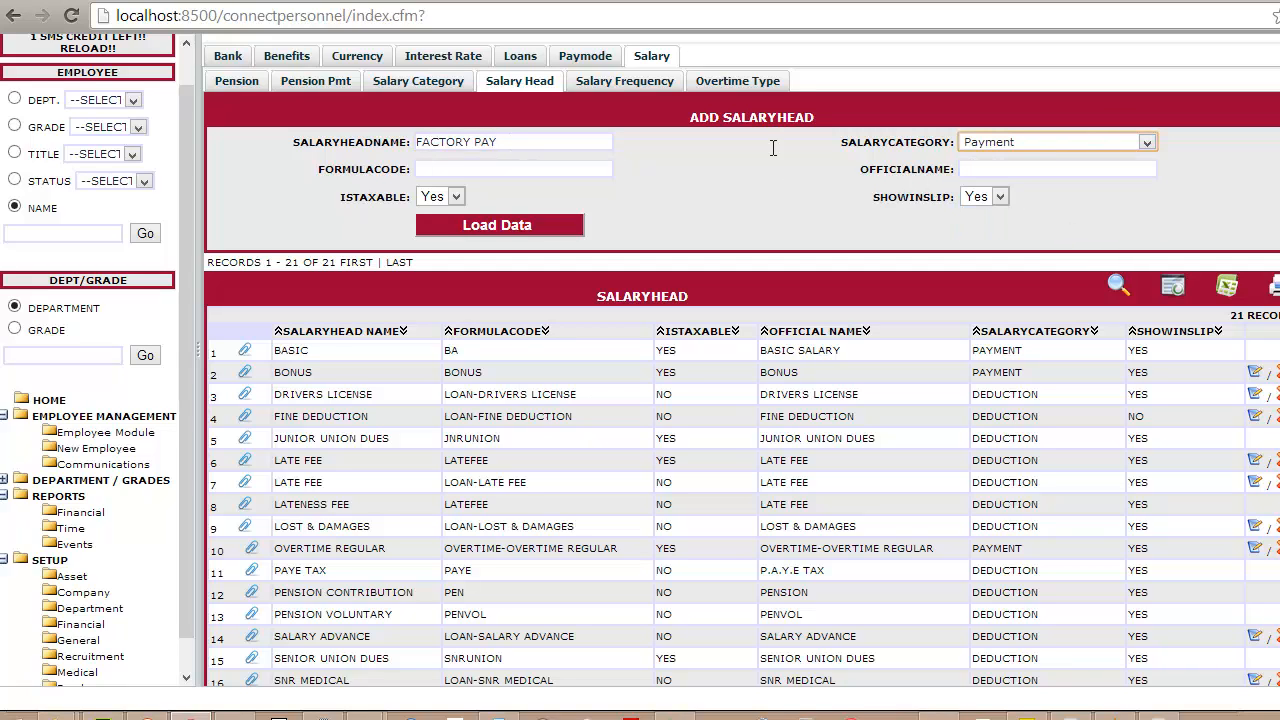
# - Give the new salary head the formula code FACPAY and official name FACTORY PAY, and save the record
pyautogui.click(451, 170)
pyautogui.write('F')
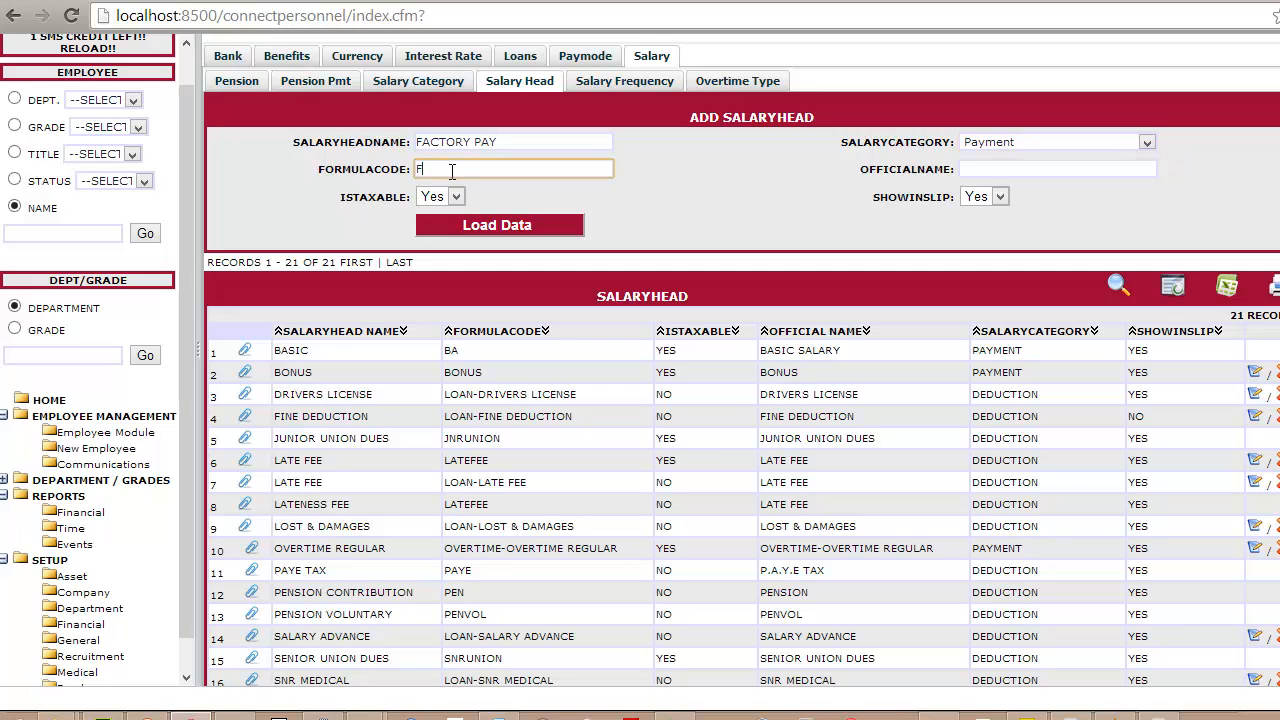
pyautogui.write('ACPAY')
pyautogui.press('Tab')
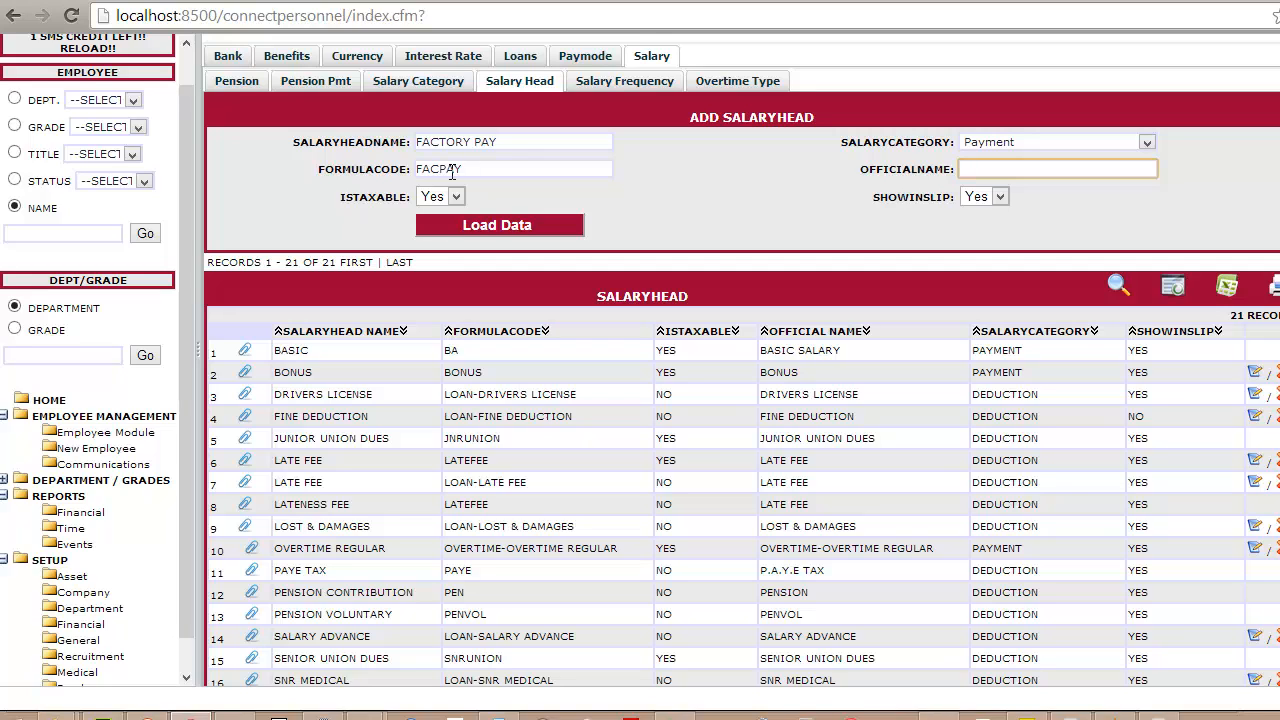
pyautogui.write('FACTORY PAY')
pyautogui.click(426, 222)
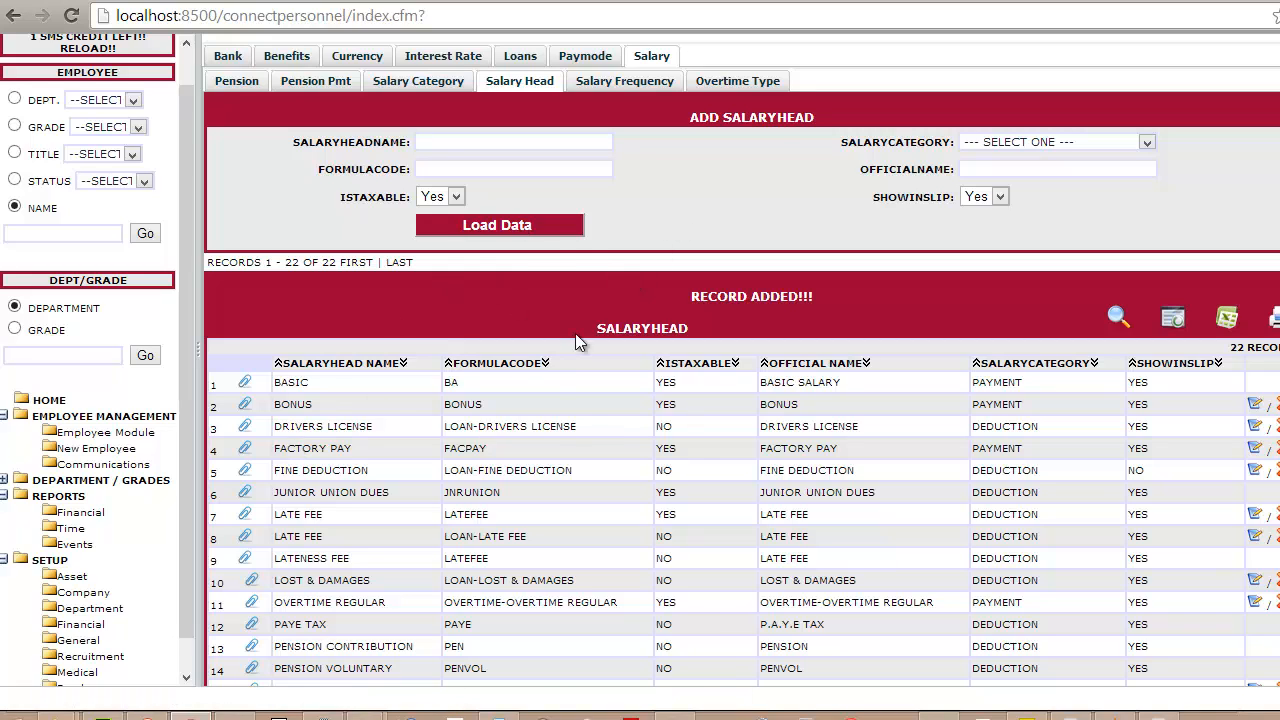
# - Check the salary frequencies and add an overtime type named HOLIDAY OVERTIME with a multiplier of 2
pyautogui.click(601, 85)
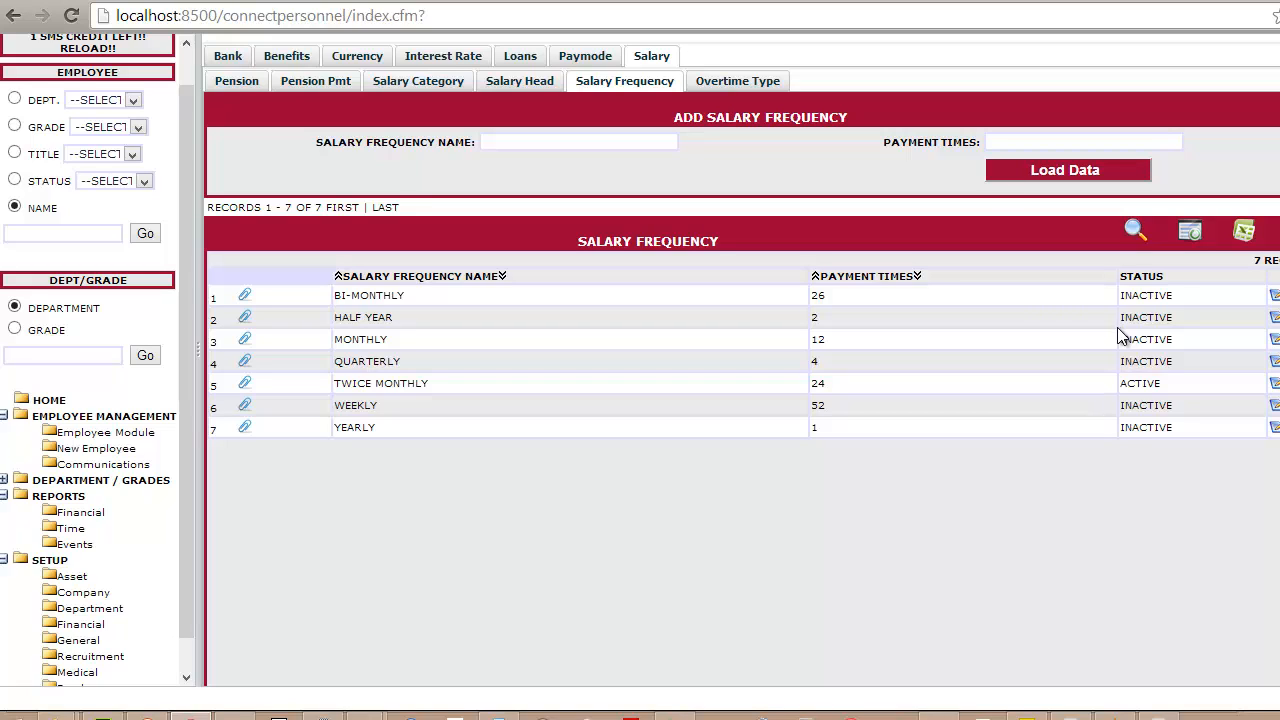
pyautogui.click(732, 82)
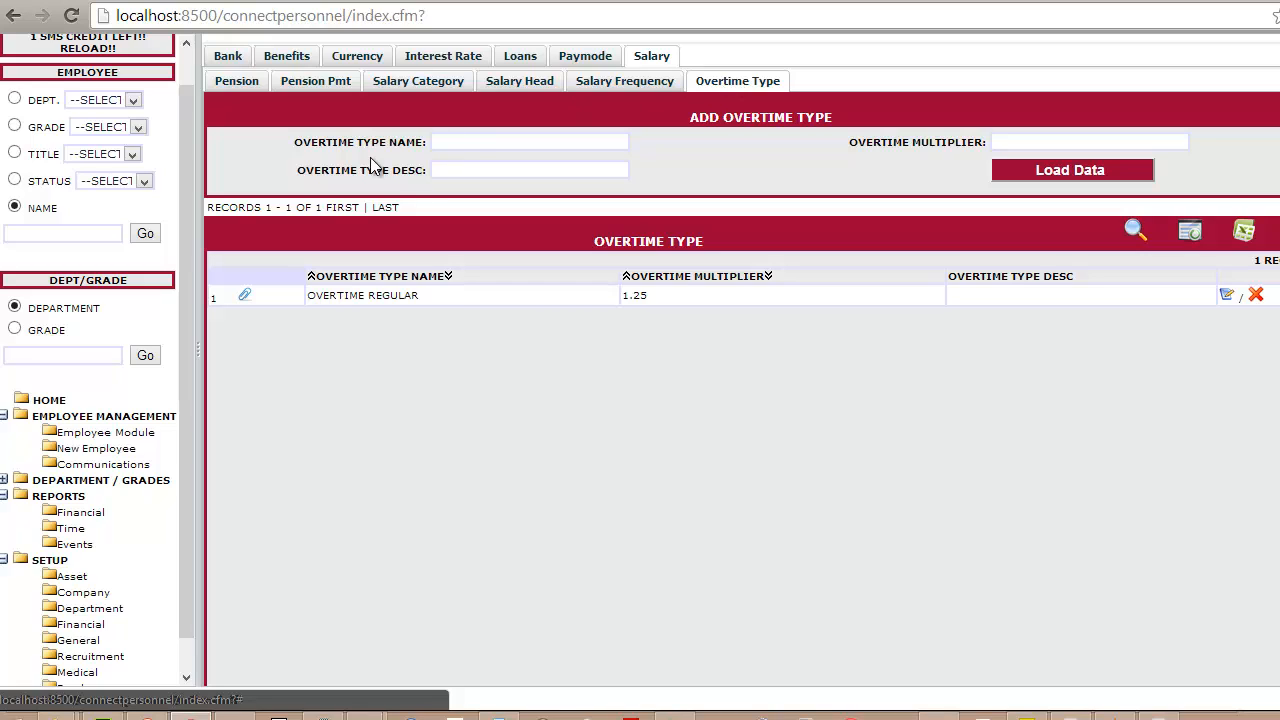
pyautogui.click(482, 142)
pyautogui.write('HOL')
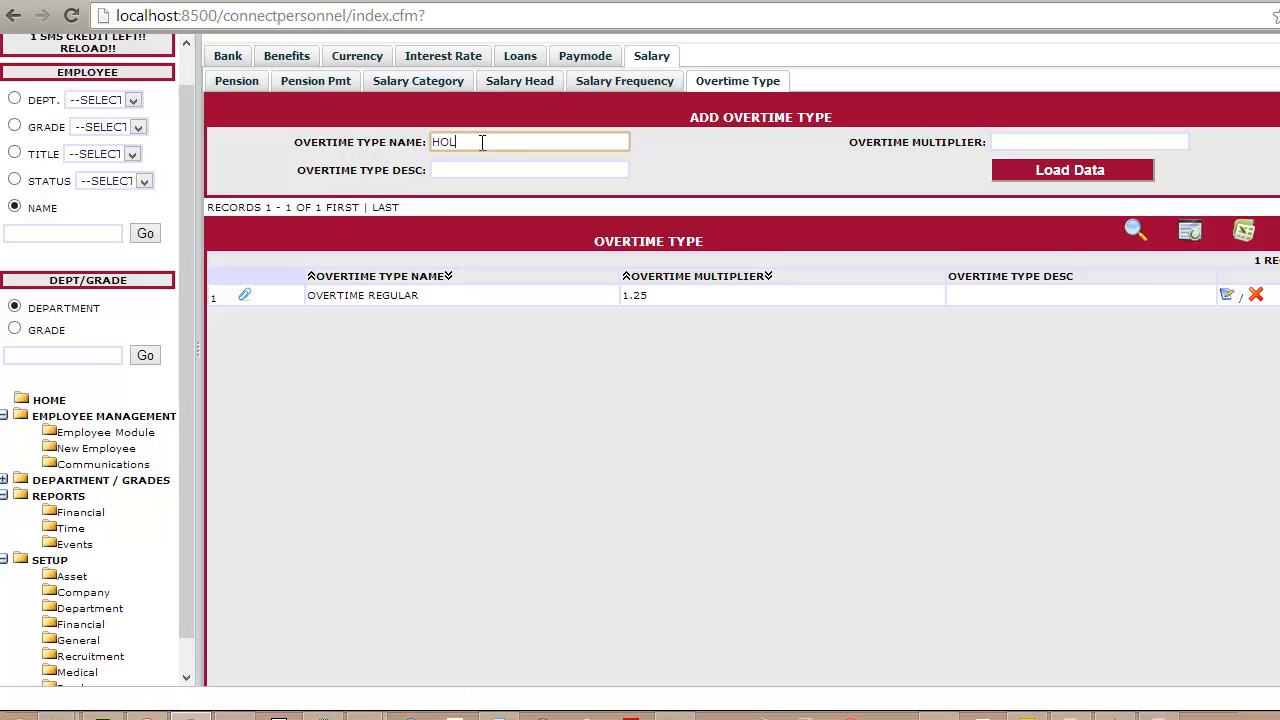
pyautogui.write('IDAY OVERTIME')
pyautogui.press('Tab')
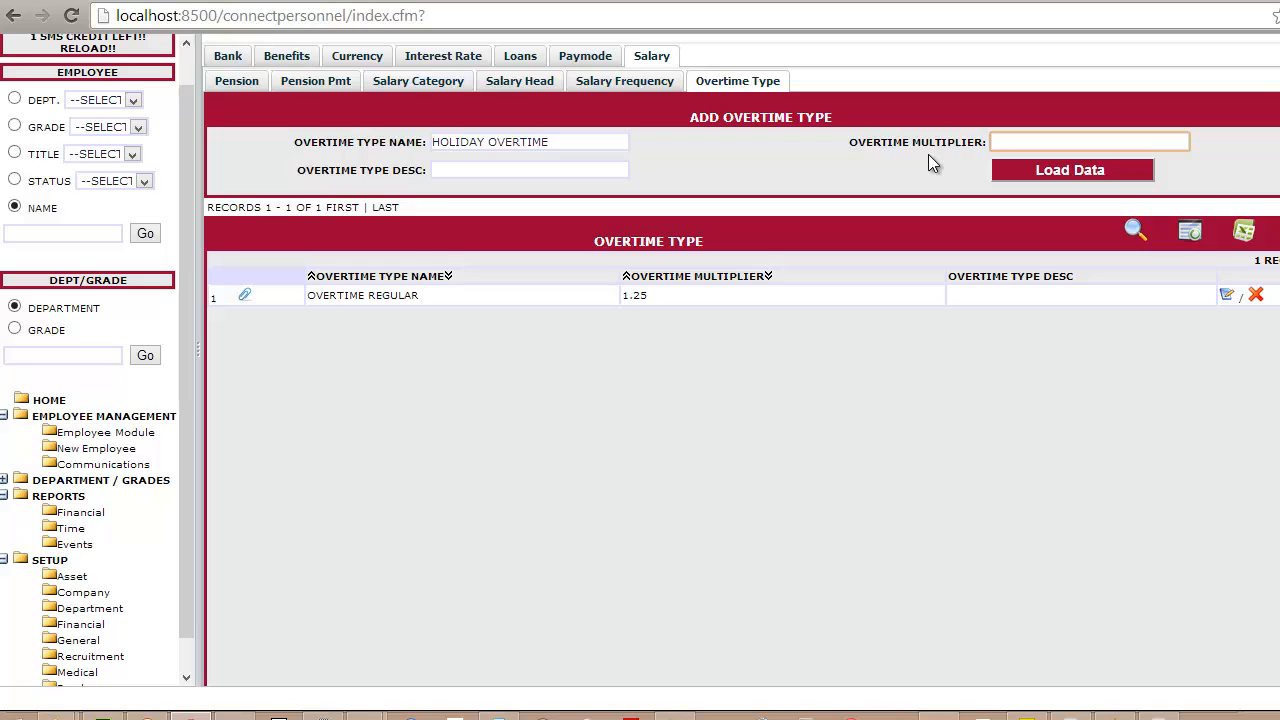
pyautogui.write('2')
pyautogui.click(1067, 172)
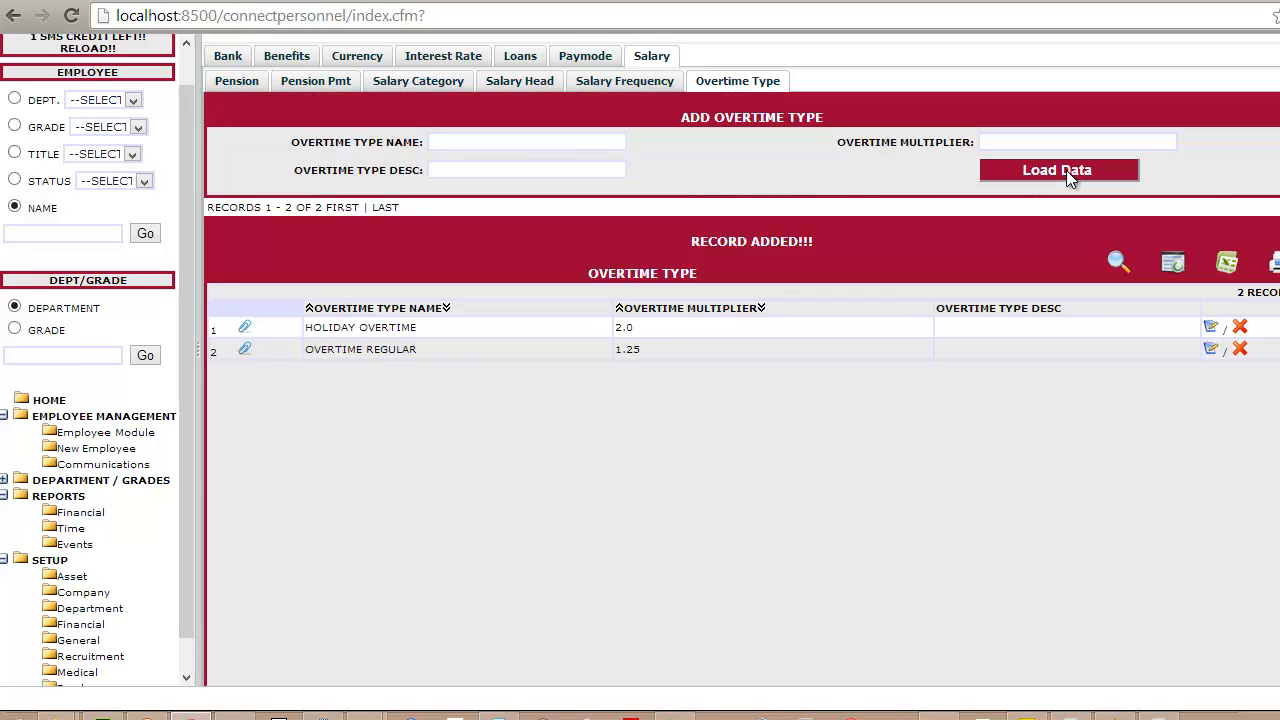